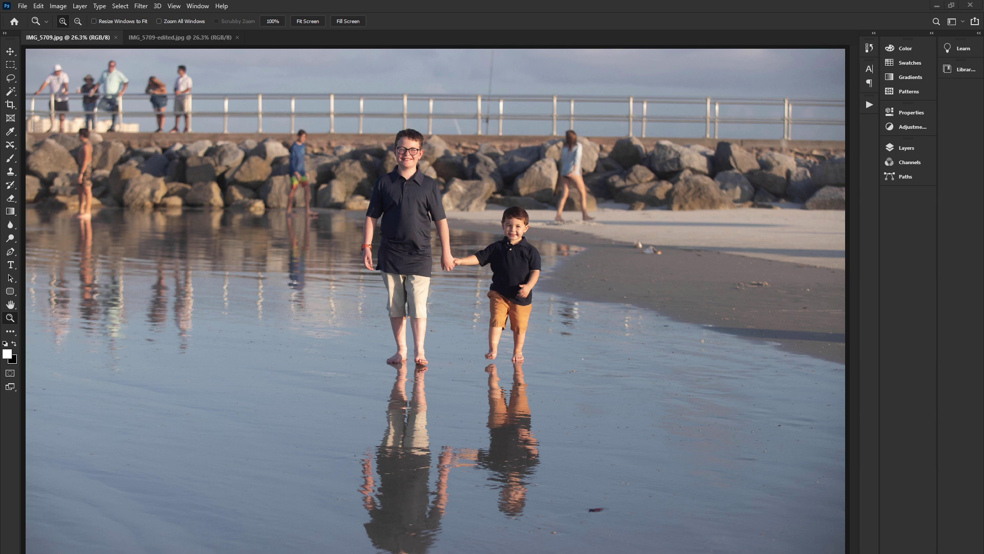
Zoom in on the distractions (railing, walking woman, shells, man in blue, pier people), refitting after each
left_click(491, 104)
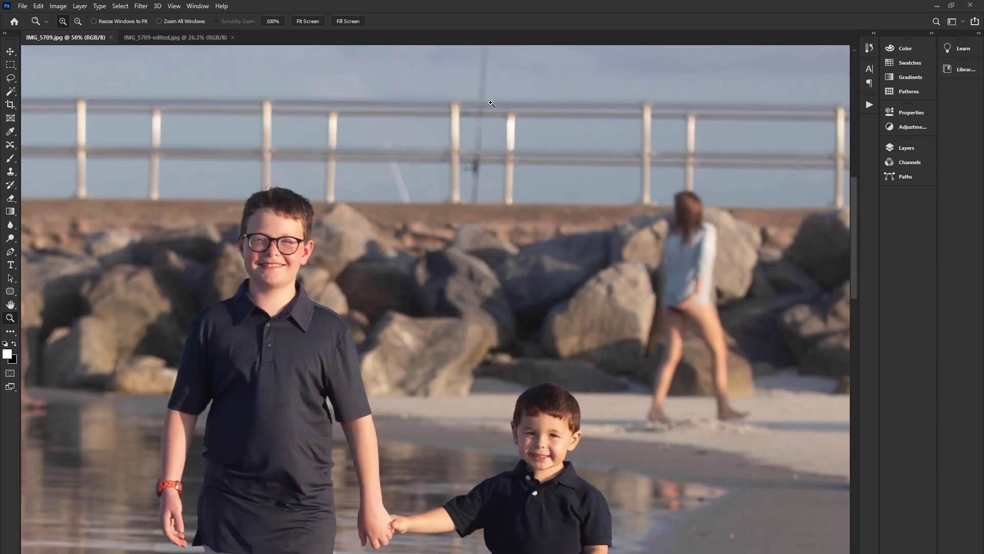
key("ctrl+0")
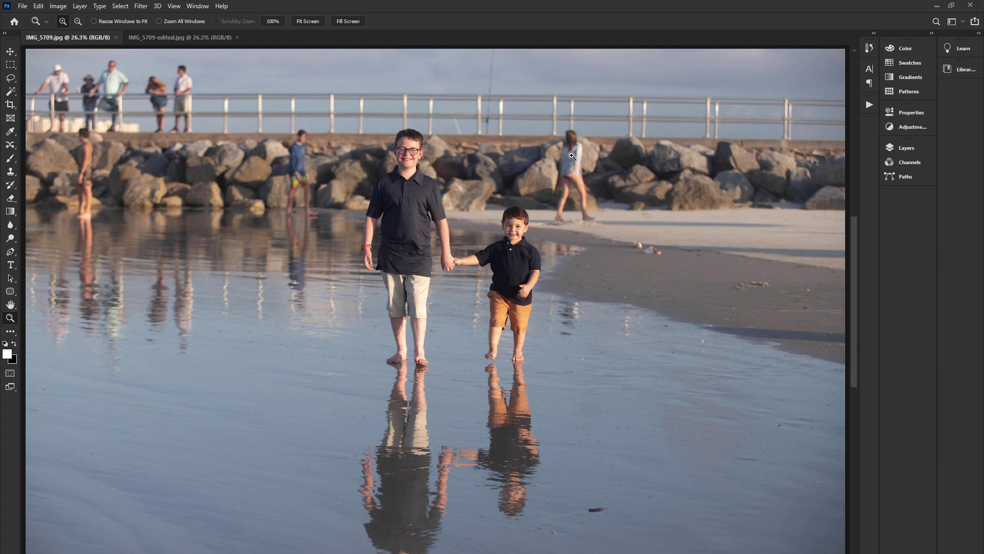
left_click(572, 156)
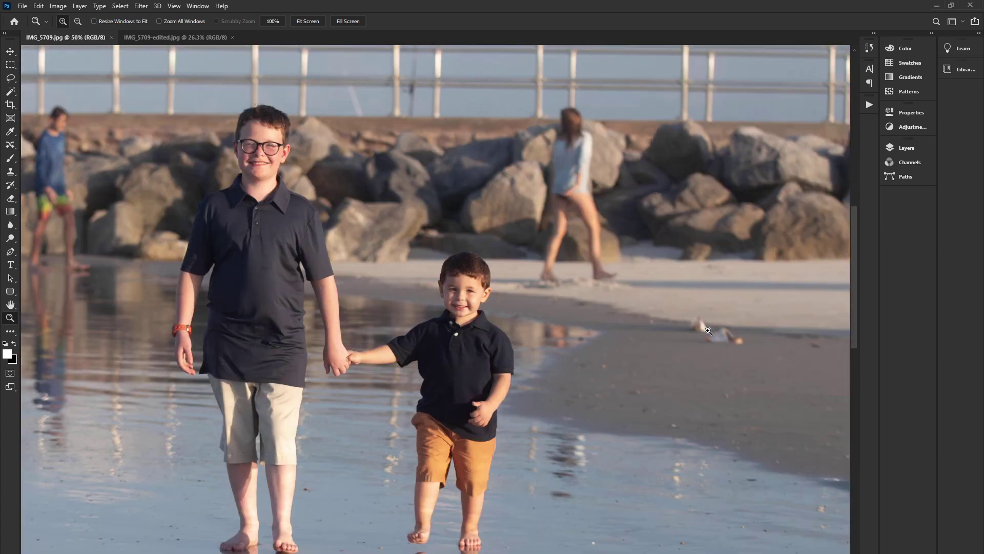
left_click_drag(708, 330, 720, 334)
key("ctrl+0")
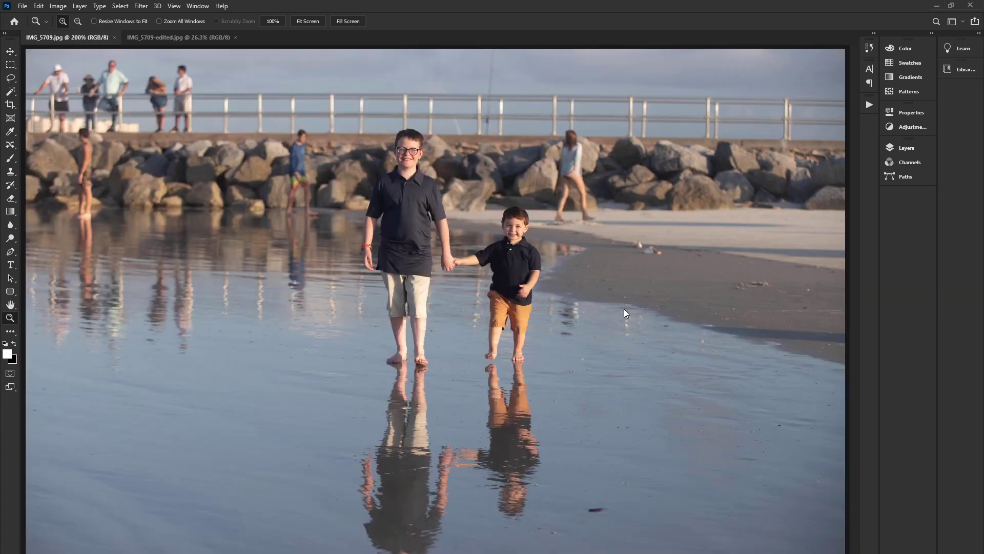
left_click(300, 145)
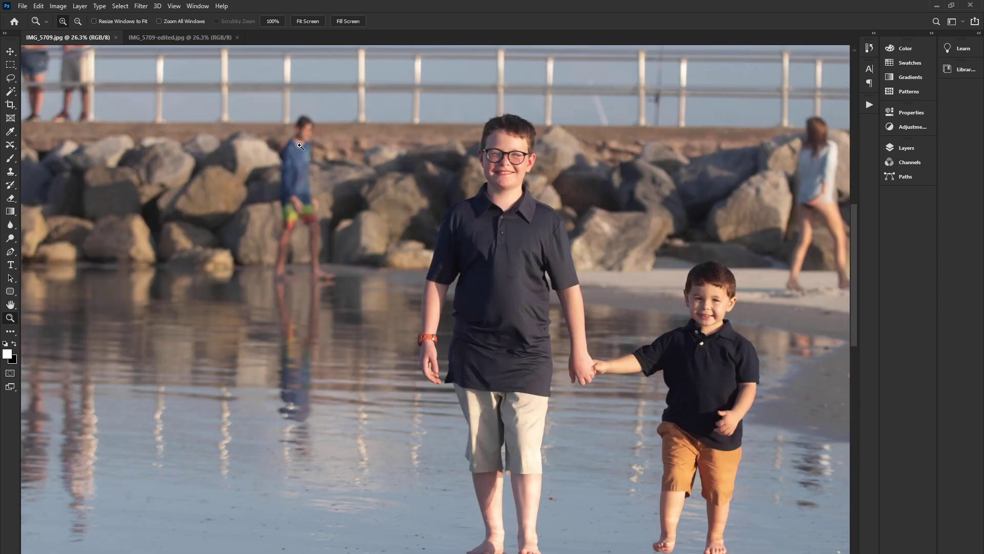
key("ctrl+0")
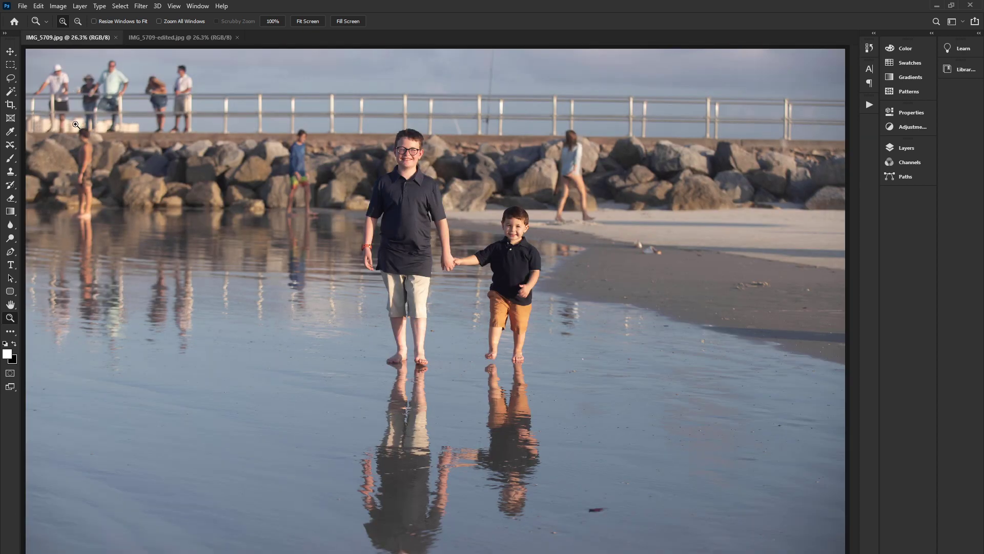
left_click(114, 109)
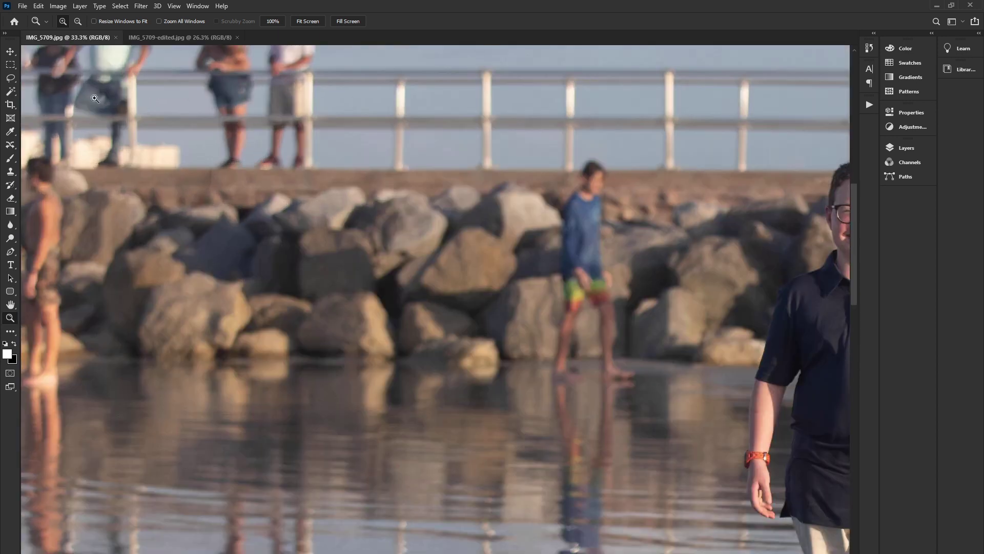
key("ctrl+0")
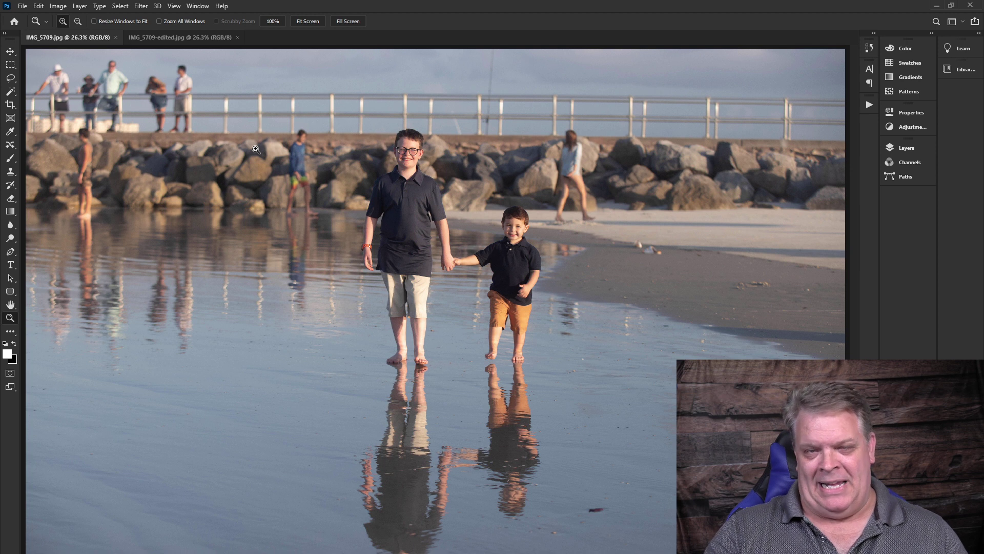
Magnify the water reflections and pan across the bystanders' reflections, then fit the photo on screen
left_click(177, 304)
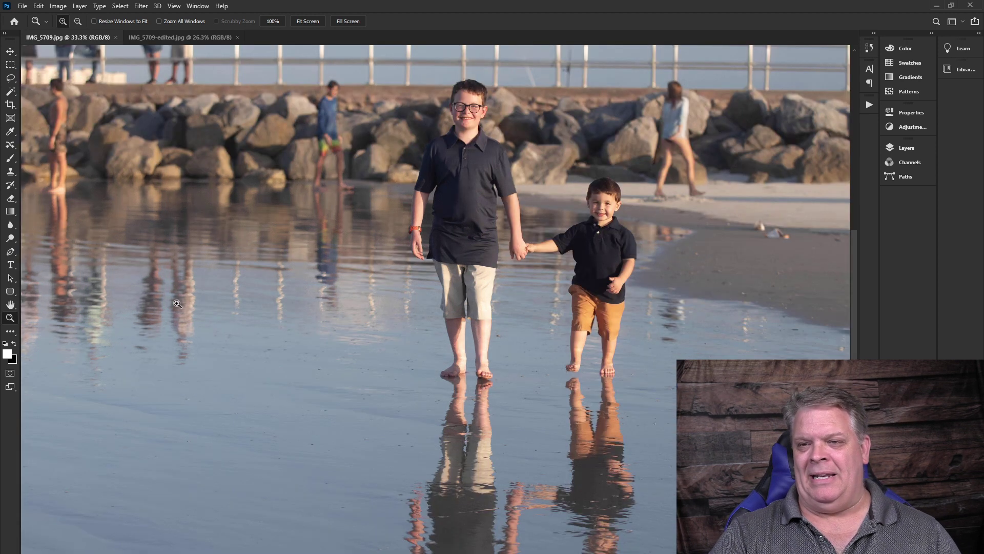
left_click(178, 304)
left_click(197, 302)
key("h")
left_click_drag(197, 302, 431, 295)
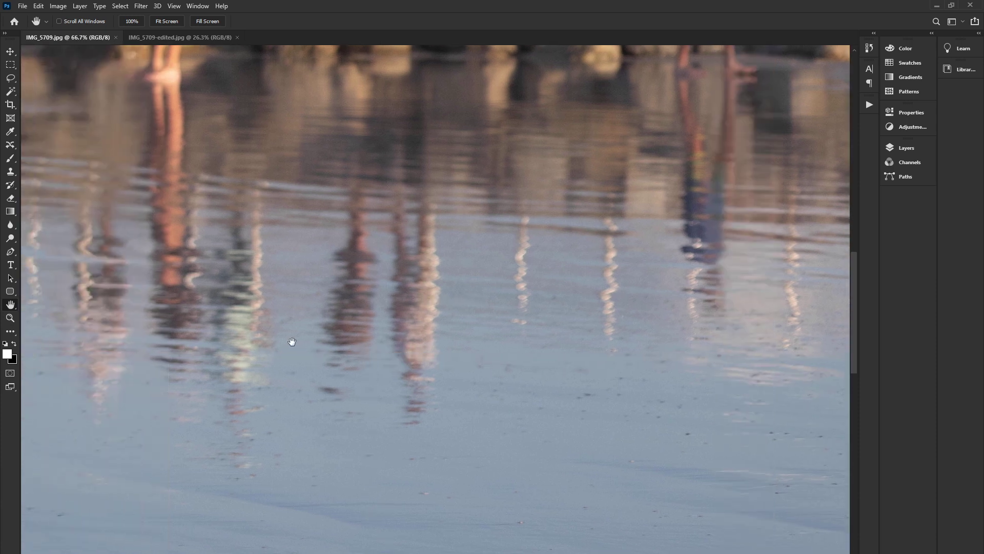
key("z")
key("ctrl+0")
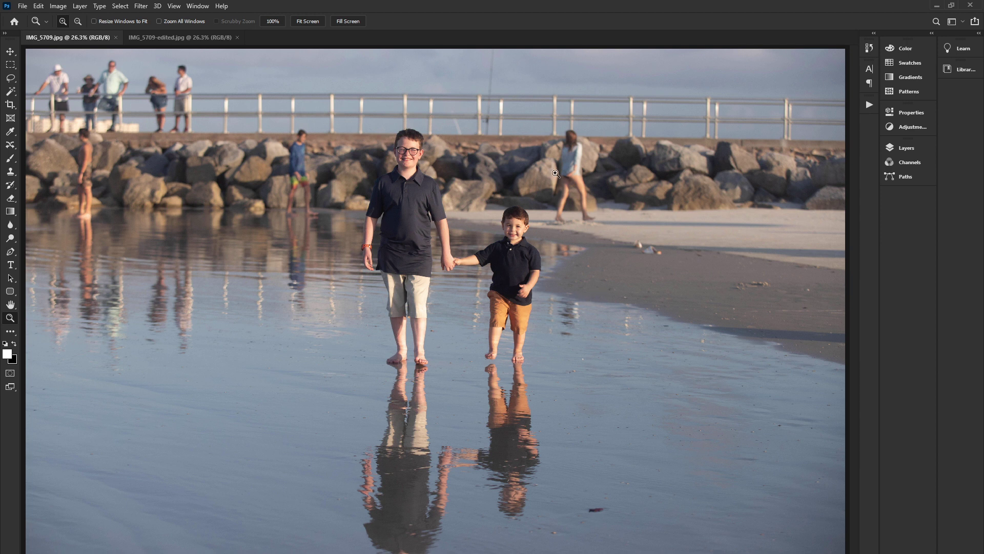
Zoom in on the two boys, refit, and bring up IMG_5709-edited.jpg
left_click(439, 194)
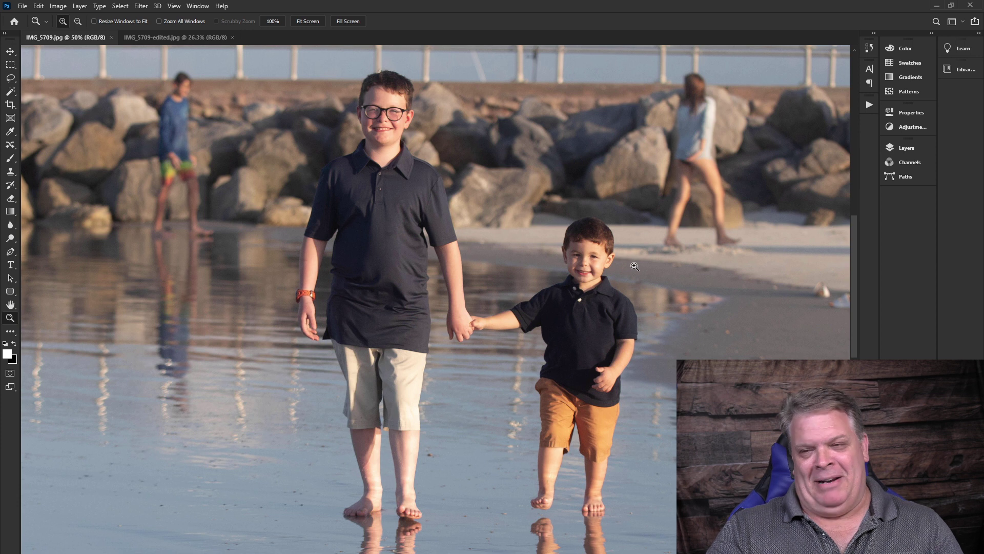
key("ctrl+0")
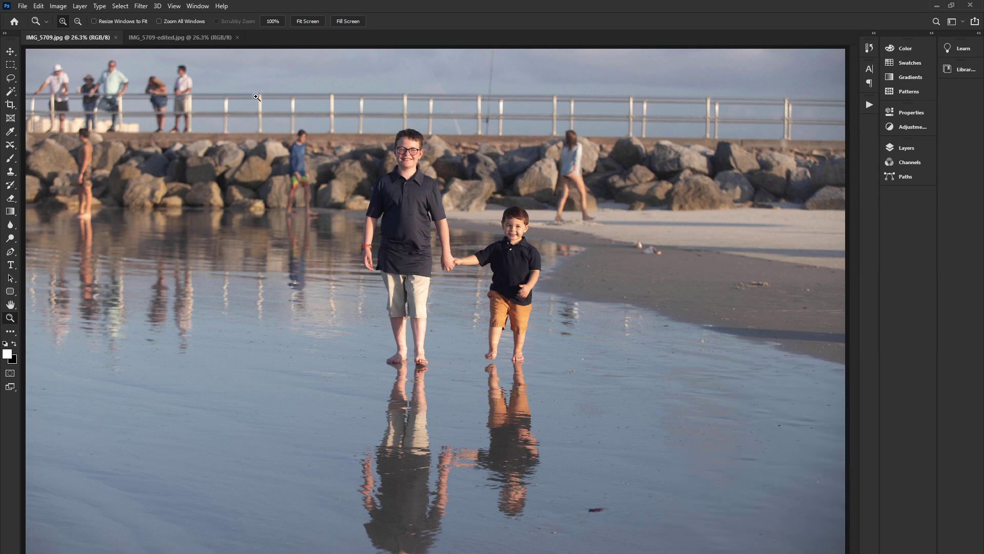
left_click(171, 38)
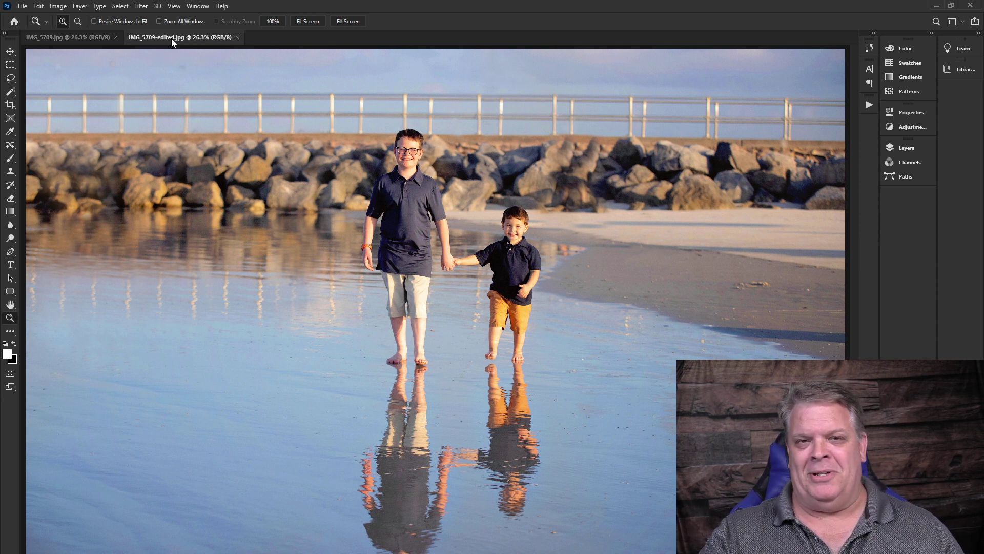
Toggle between IMG_5709.jpg and IMG_5709-edited.jpg, ending on the original with bystanders
left_click(81, 38)
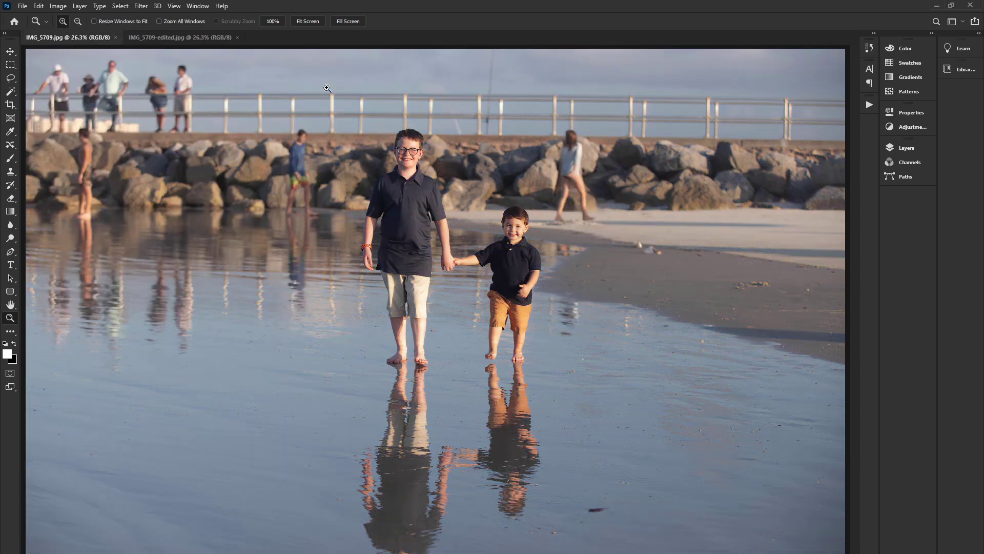
left_click(173, 39)
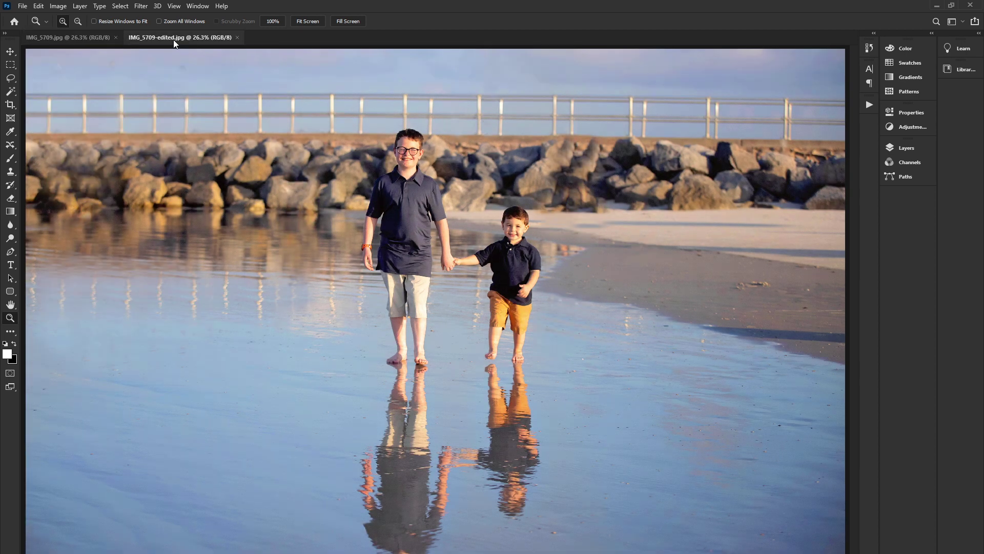
left_click(89, 37)
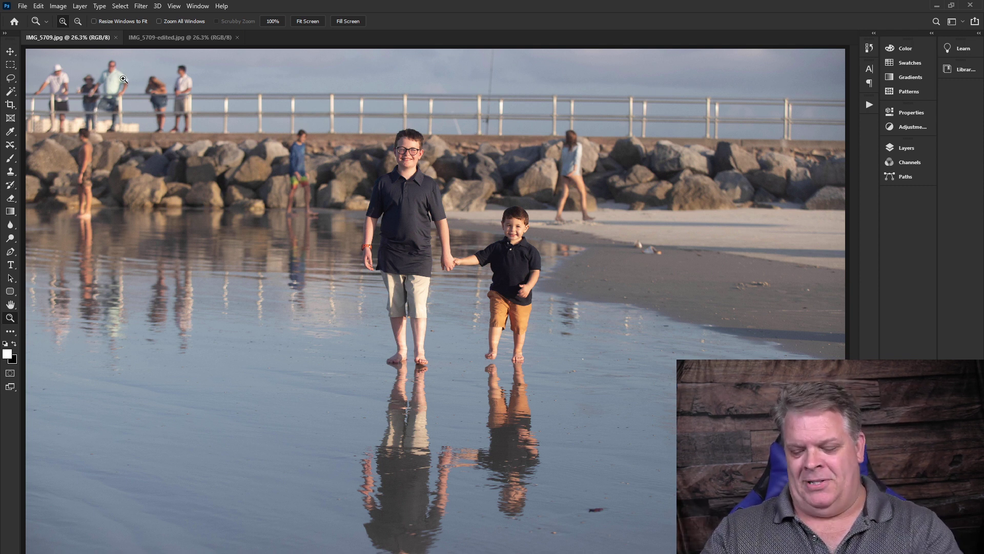
left_click(163, 39)
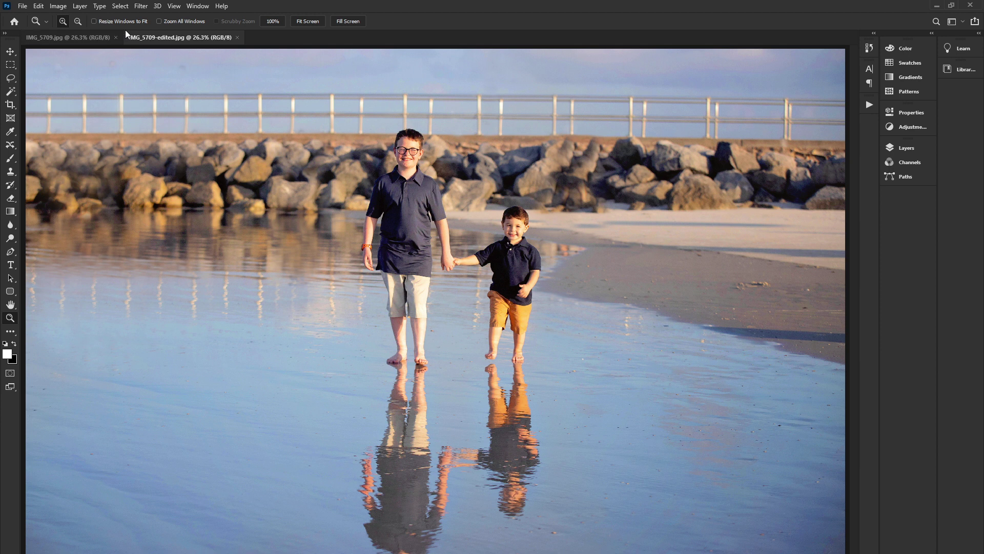
left_click(88, 34)
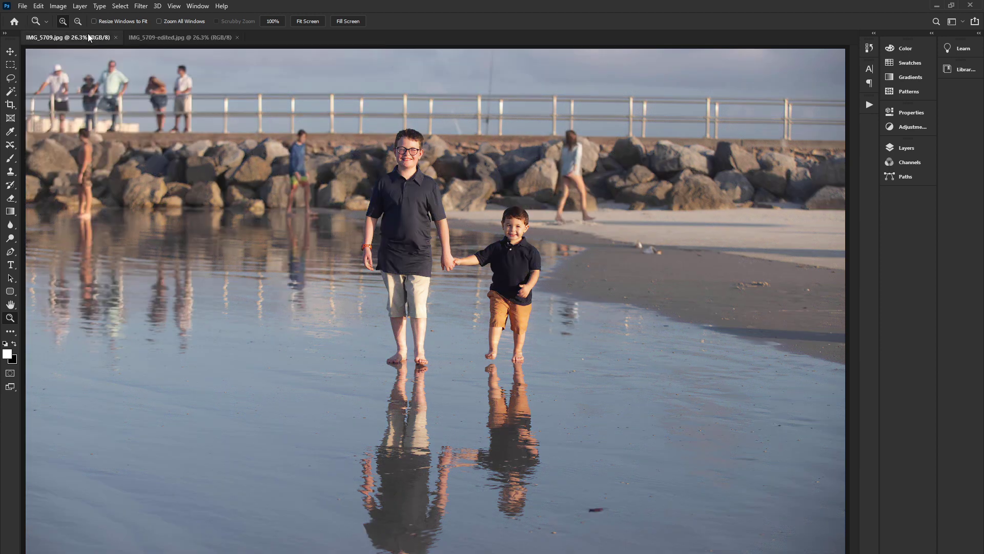
Compare the shoreline reflection at 100% in the original and edited photos, then fit the original
left_click(568, 250)
left_click(572, 253)
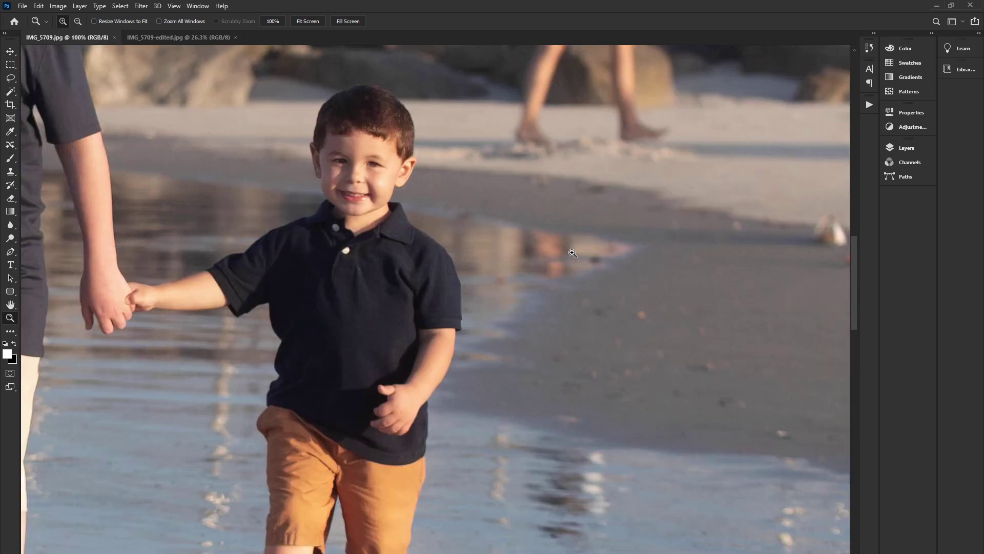
left_click(156, 41)
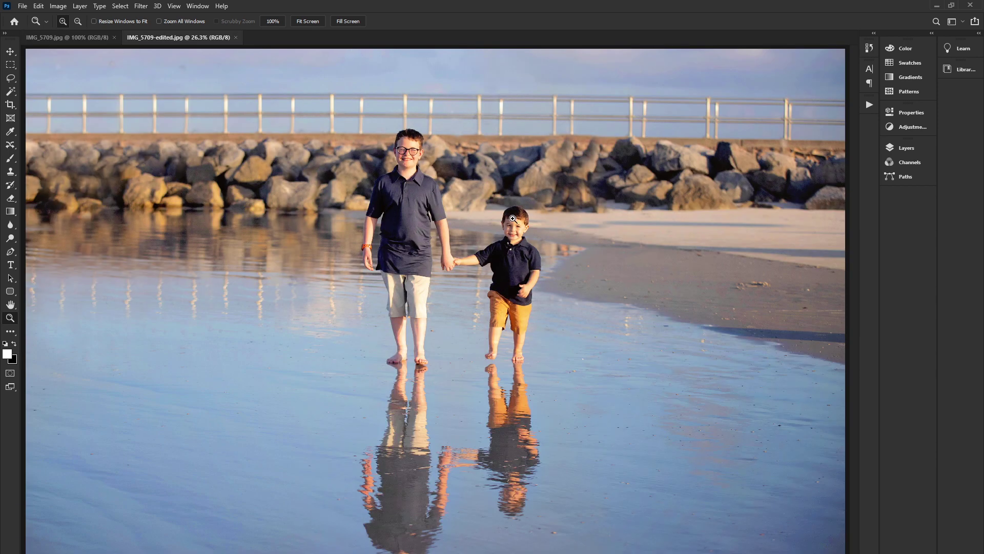
left_click(560, 247)
left_click(561, 248)
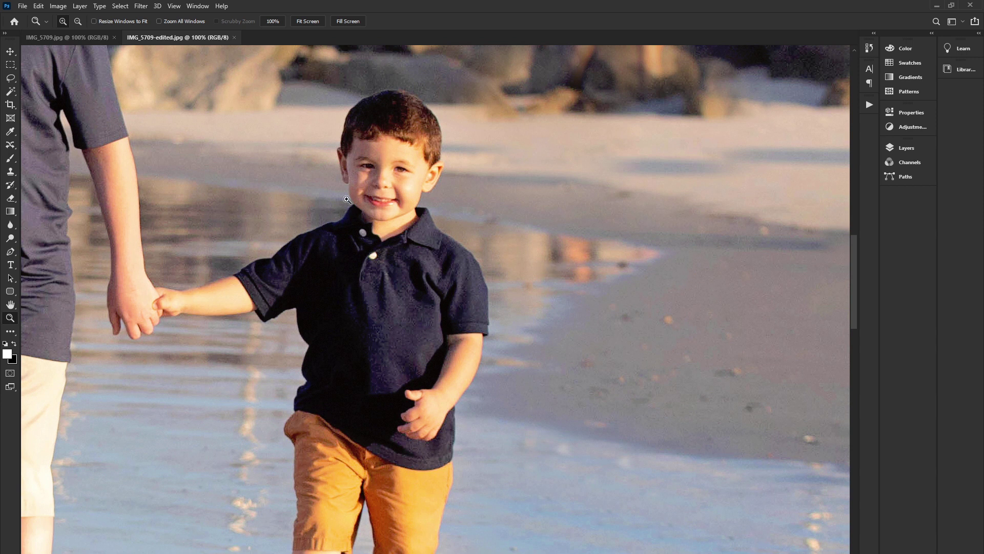
left_click(49, 37)
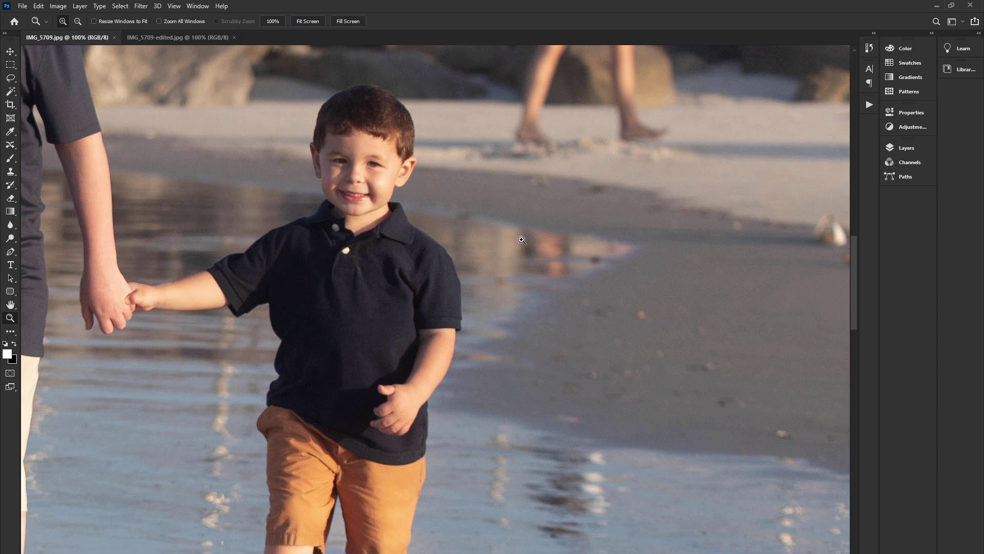
key("ctrl+0")
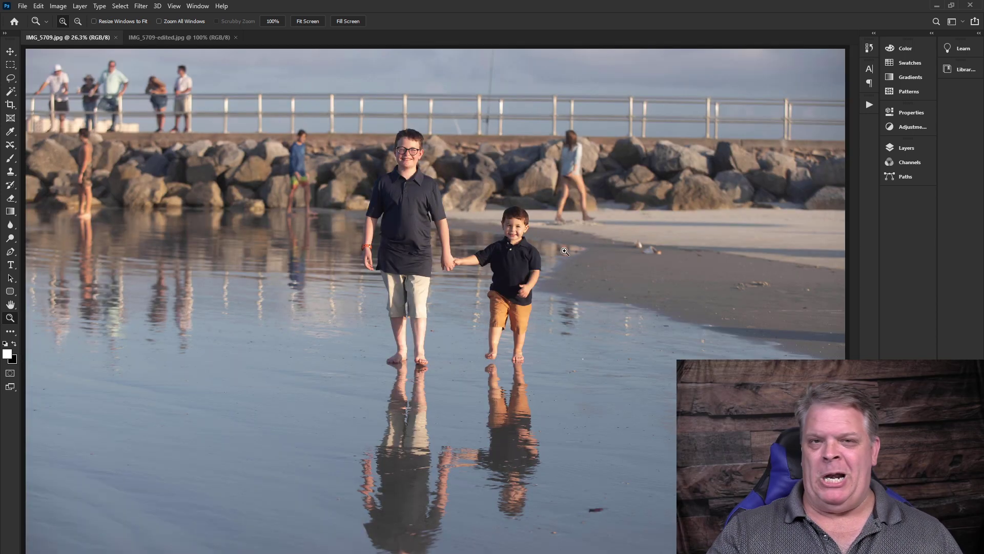
Zoom around the small boy in both versions to compare detail, ending on the fitted edited photo
left_click(186, 37)
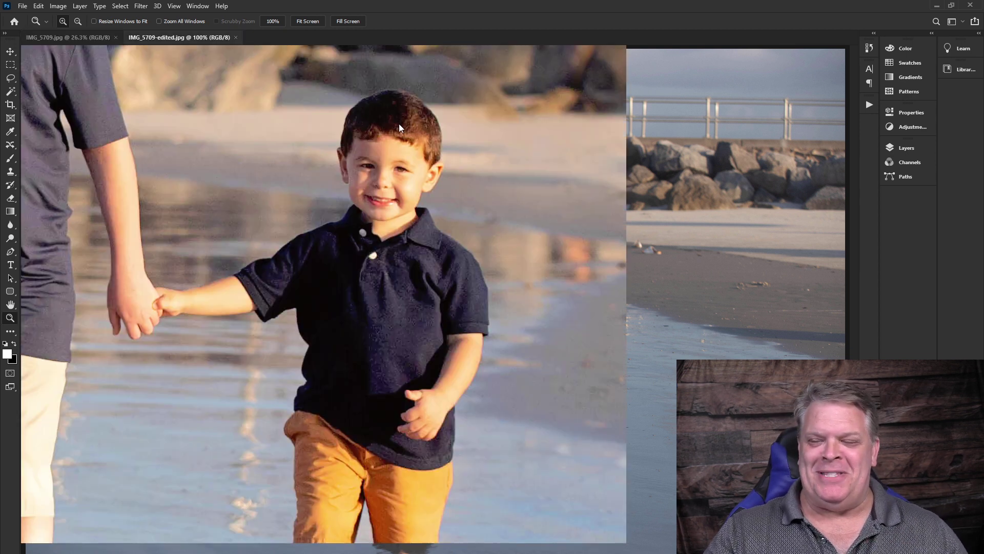
left_click(562, 245)
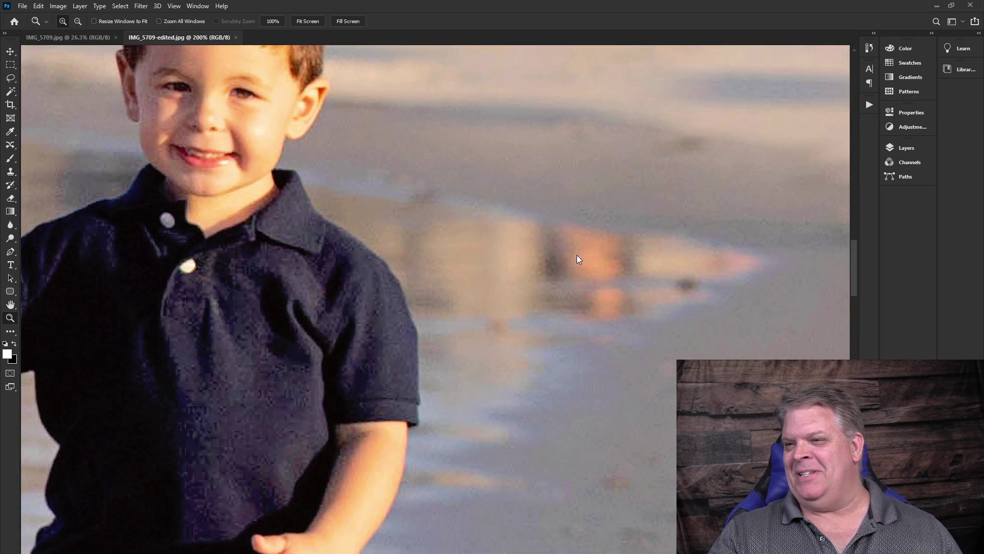
key("ctrl+0")
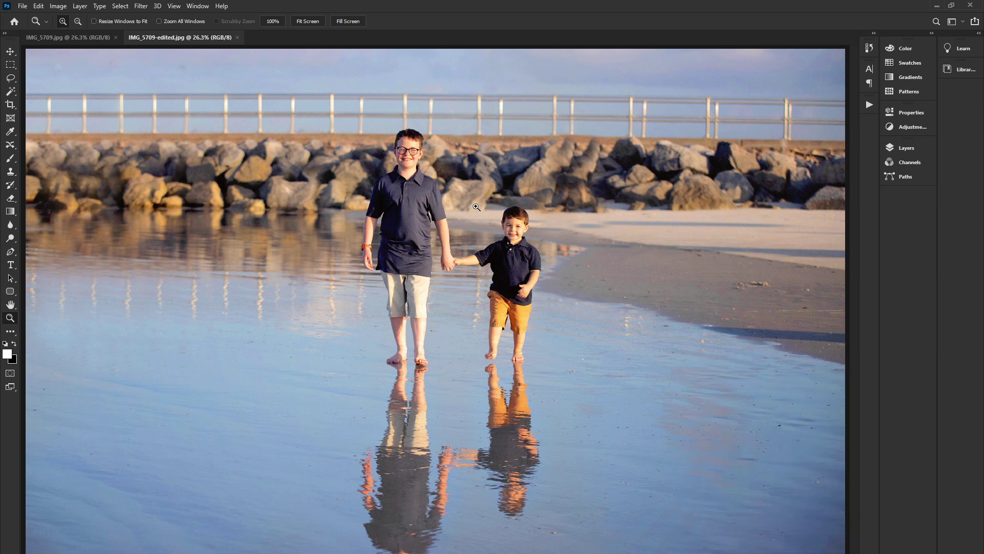
left_click(82, 37)
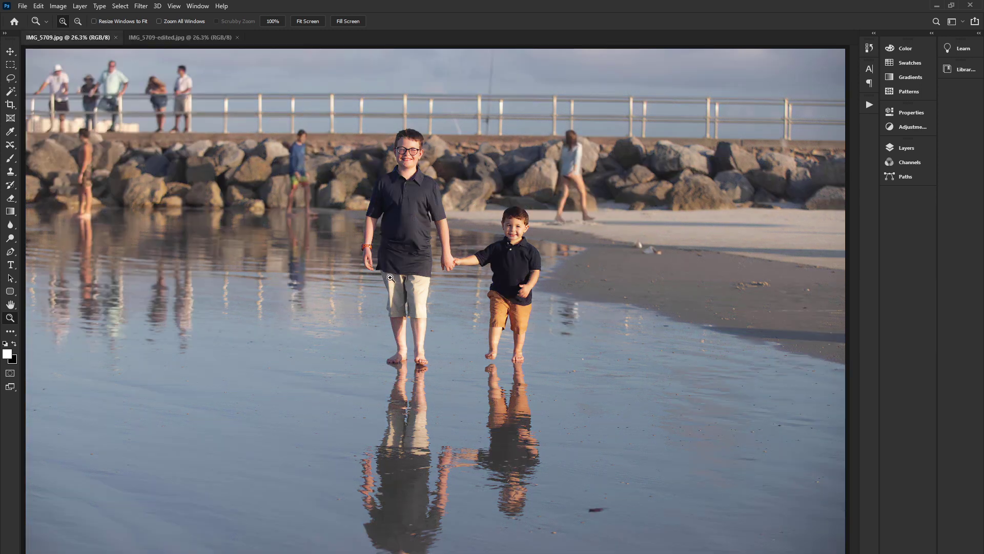
left_click(553, 248)
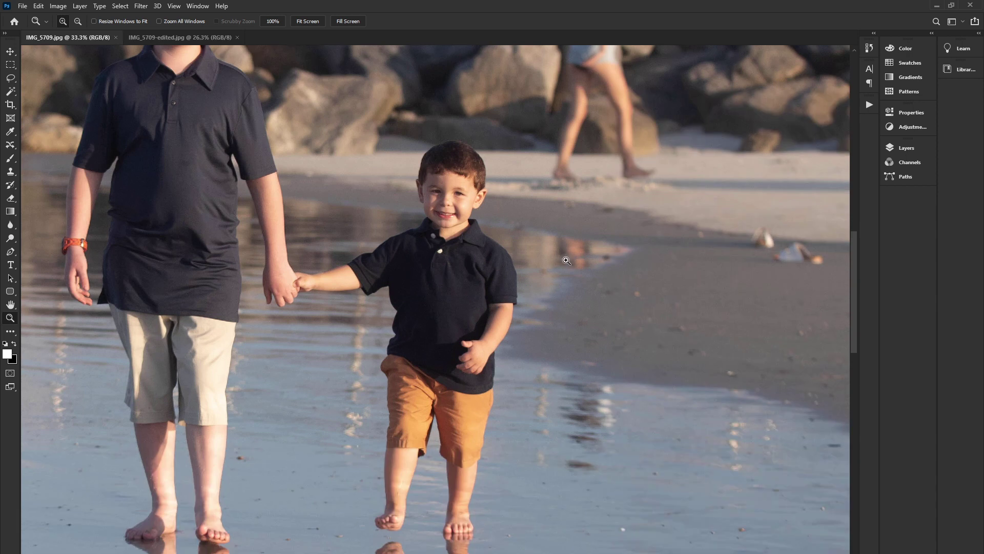
left_click(573, 259)
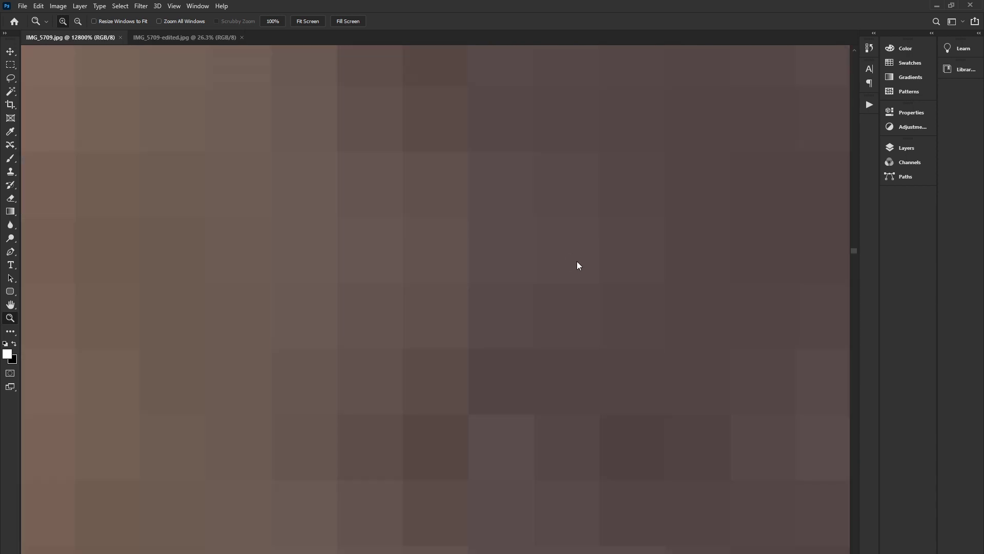
key("ctrl+0")
left_click(568, 248)
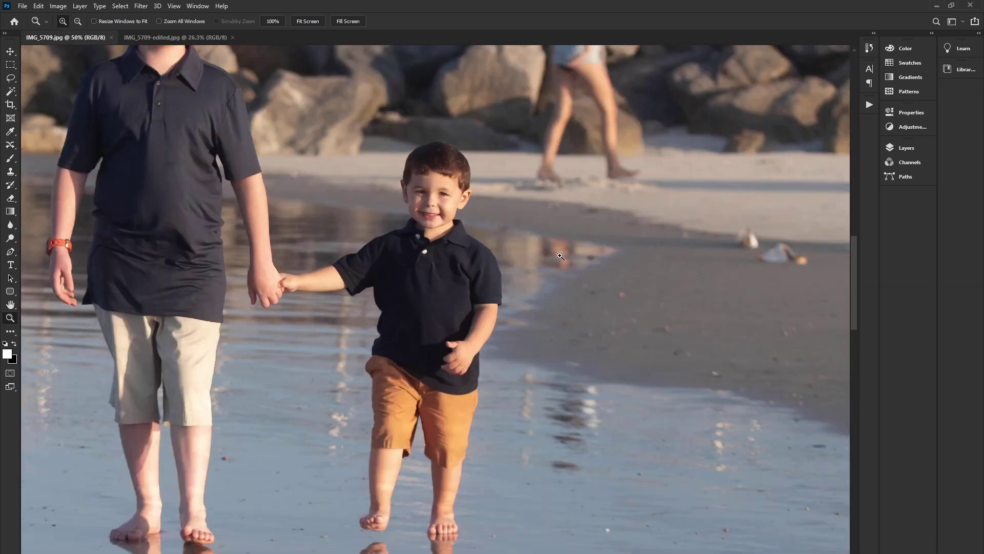
left_click(560, 254)
key("ctrl+0")
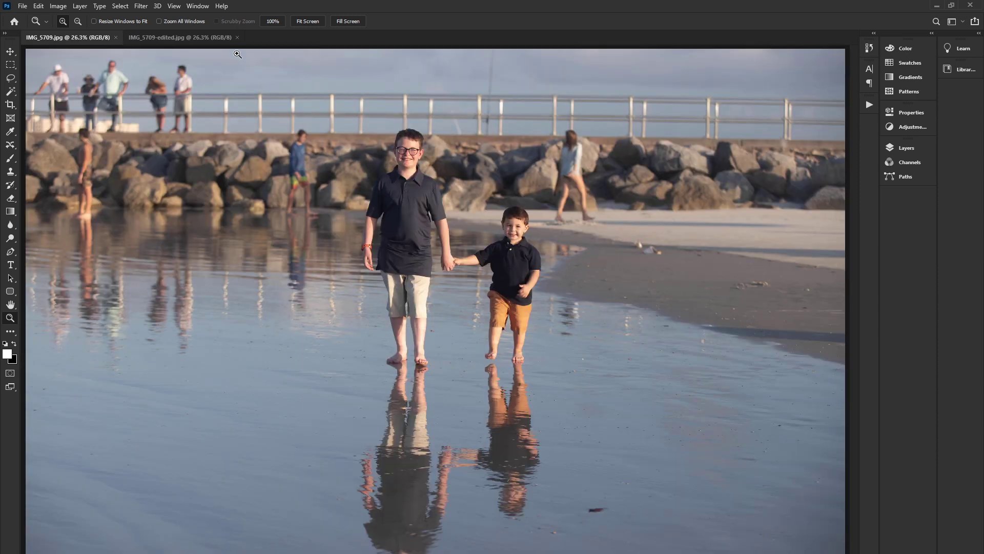
left_click(182, 38)
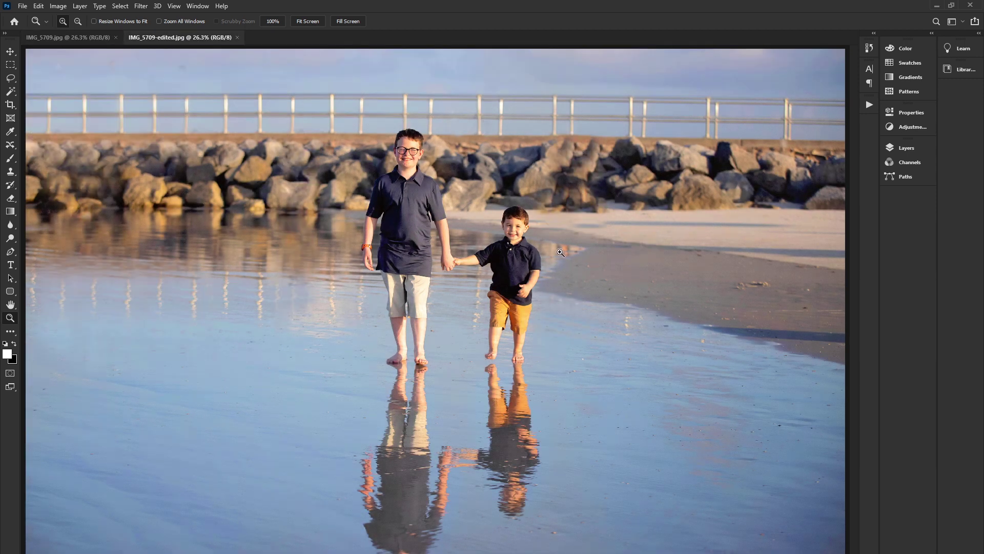
Flip twice between IMG_5709.jpg and IMG_5709-edited.jpg, then select the Clone Stamp tool (S)
left_click(72, 36)
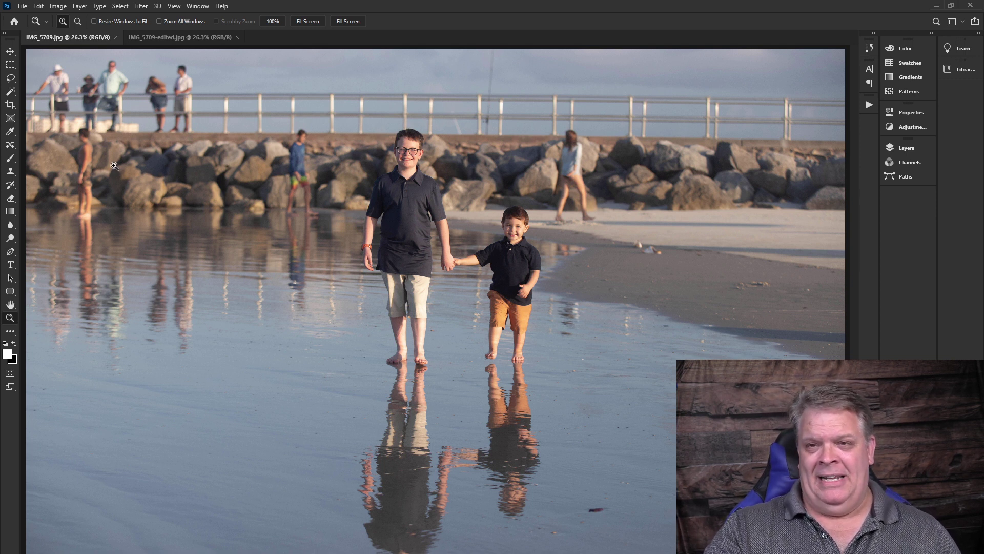
left_click(163, 38)
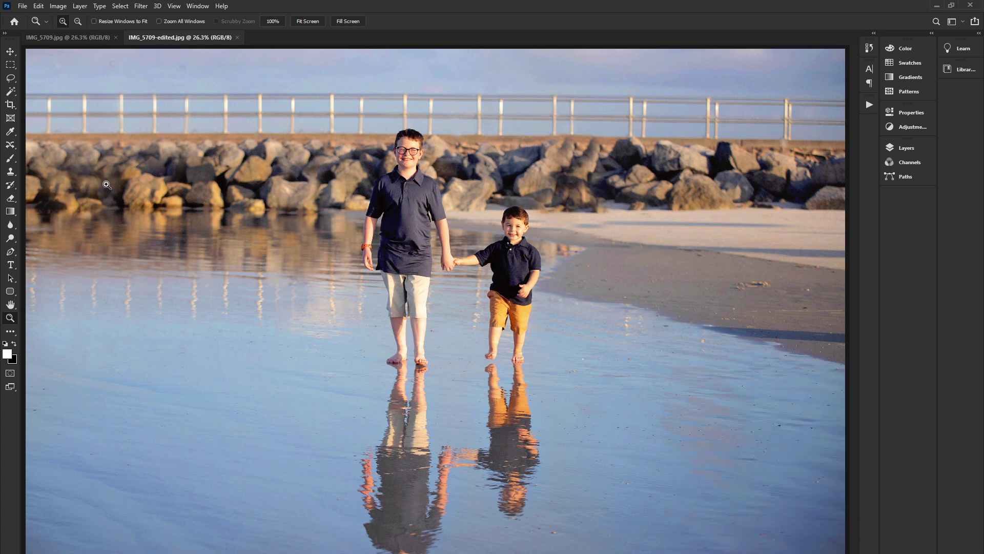
left_click(63, 36)
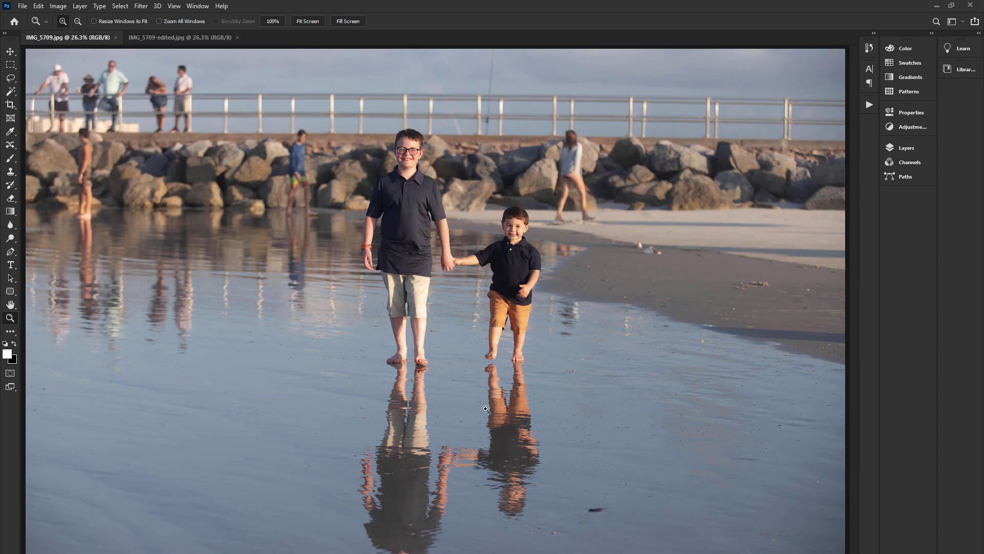
left_click(168, 38)
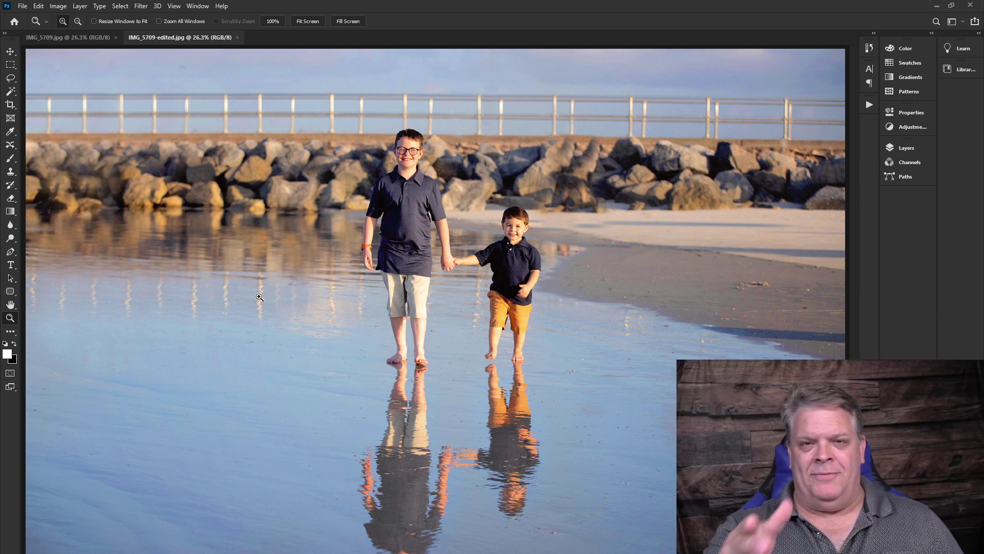
key("s")
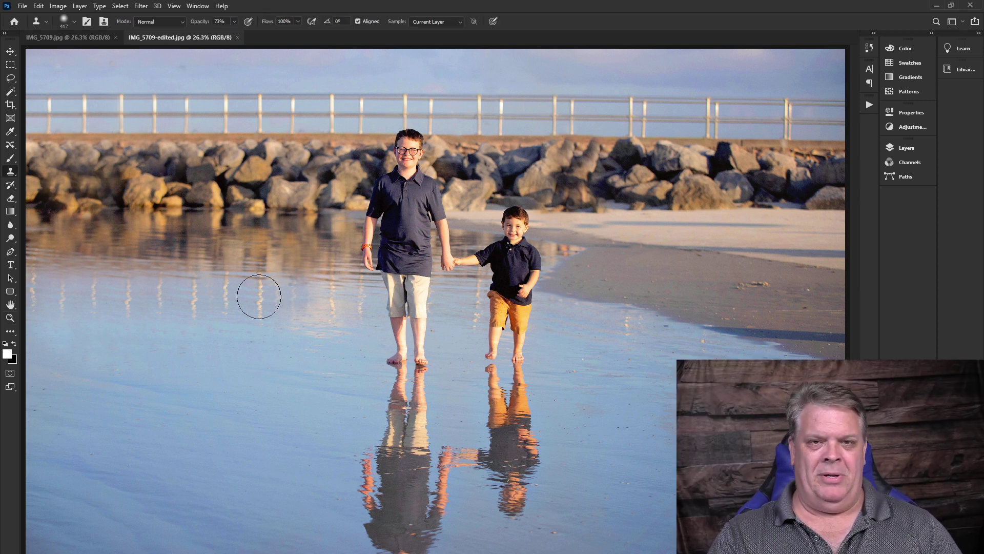